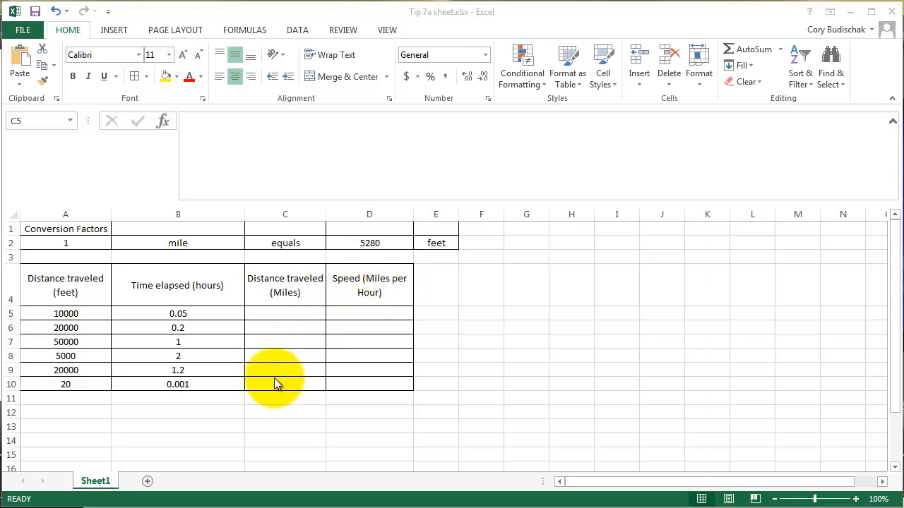
# Enter =A5/D2 in C5 to convert the first distance to miles, and fill the formula down through C10.
pyautogui.click(279, 312)
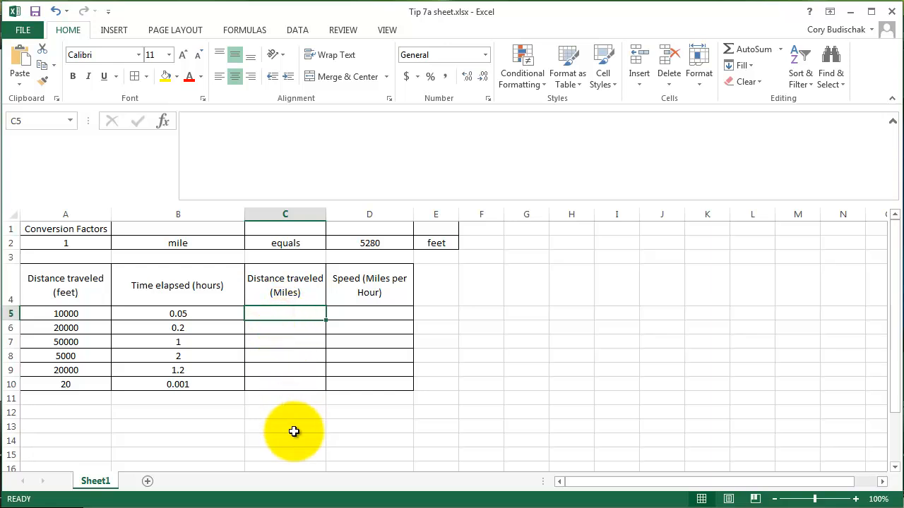
pyautogui.write('=')
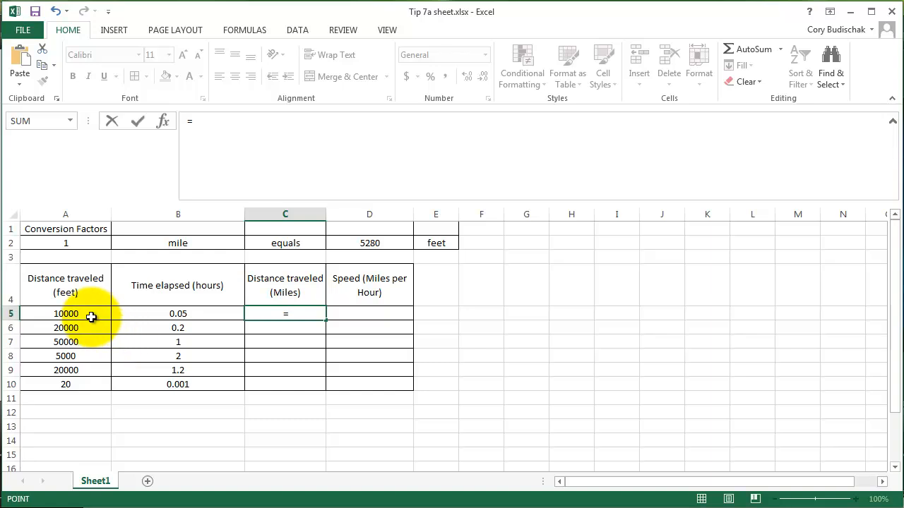
pyautogui.click(91, 316)
pyautogui.write('/')
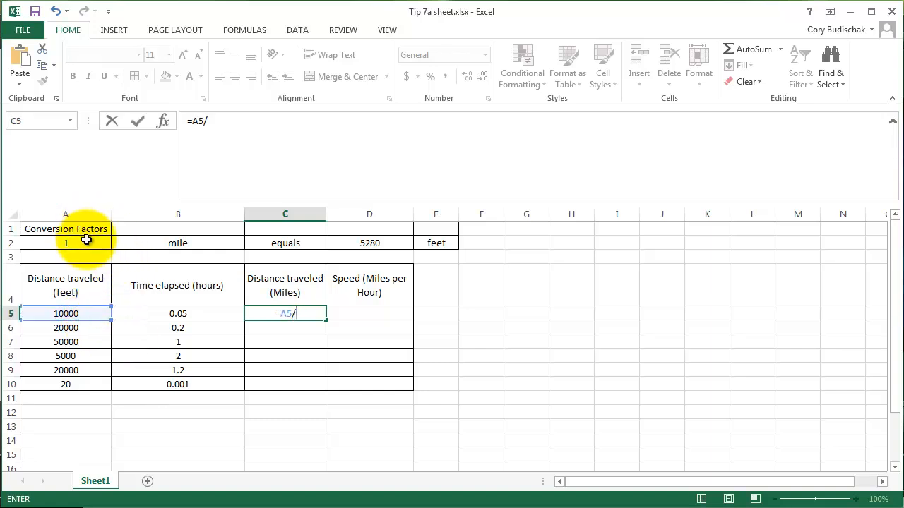
pyautogui.click(383, 242)
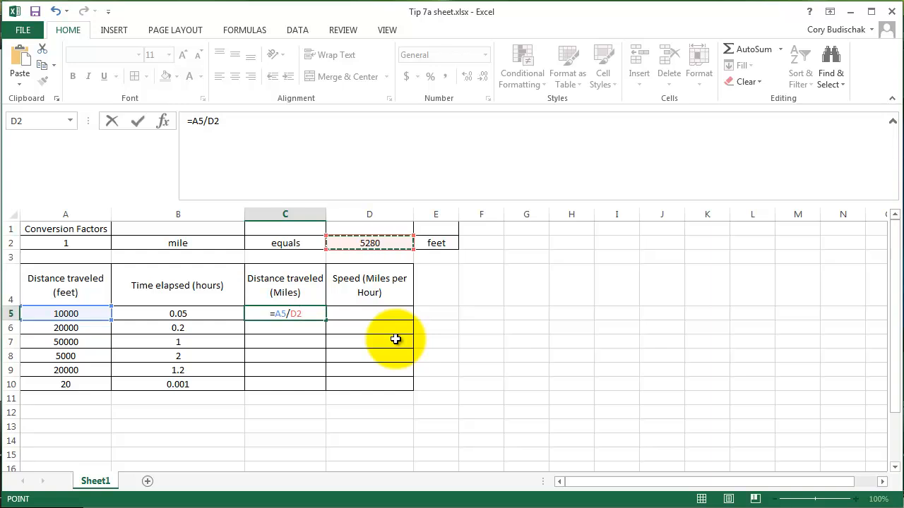
pyautogui.press('Return')
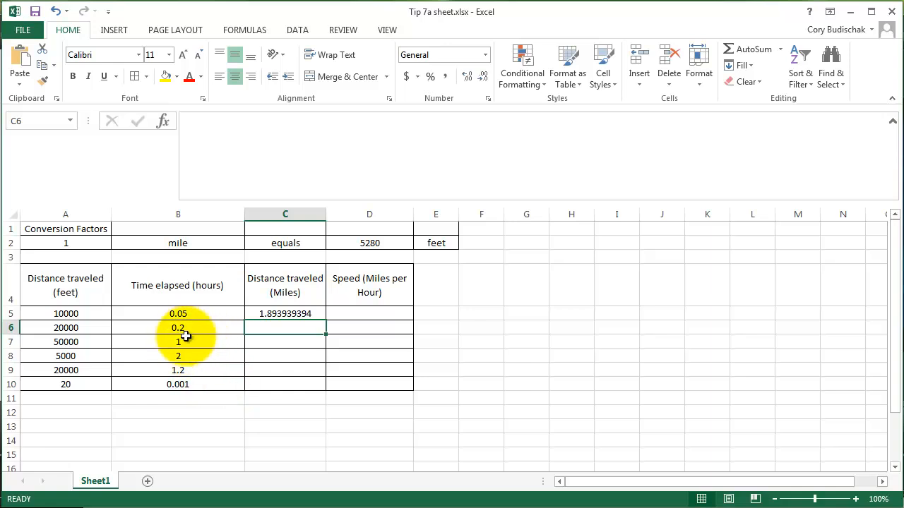
pyautogui.click(299, 313)
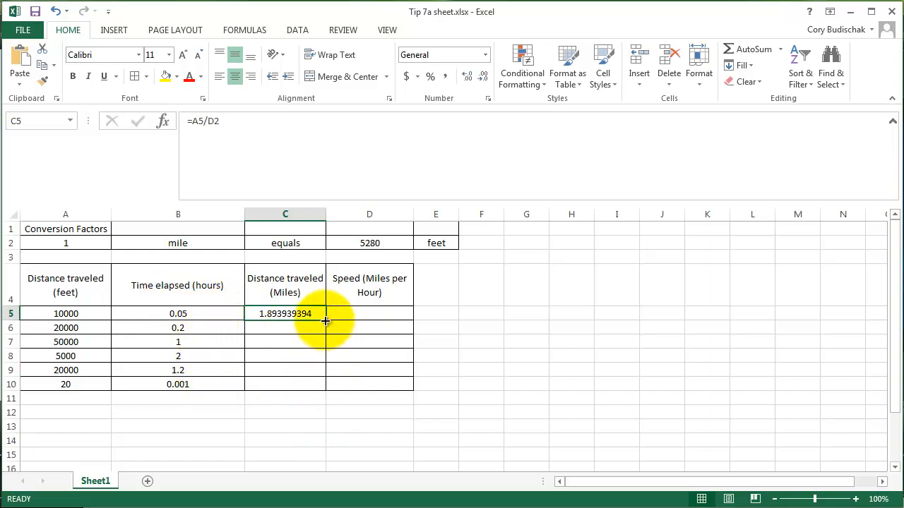
pyautogui.moveTo(325, 319); pyautogui.dragTo(322, 393)
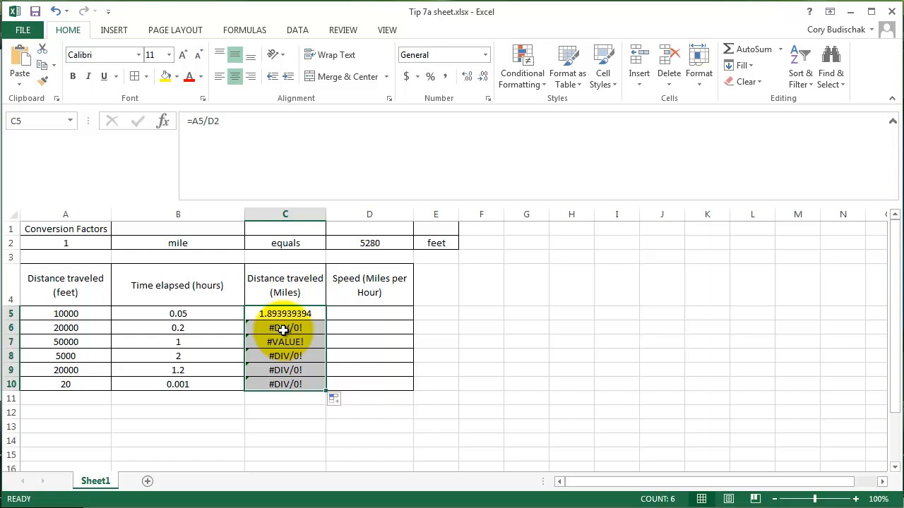
# Inspect which cells the formulas in C5 and C6 of the miles column refer to, leaving them unedited.
pyautogui.click(317, 314)
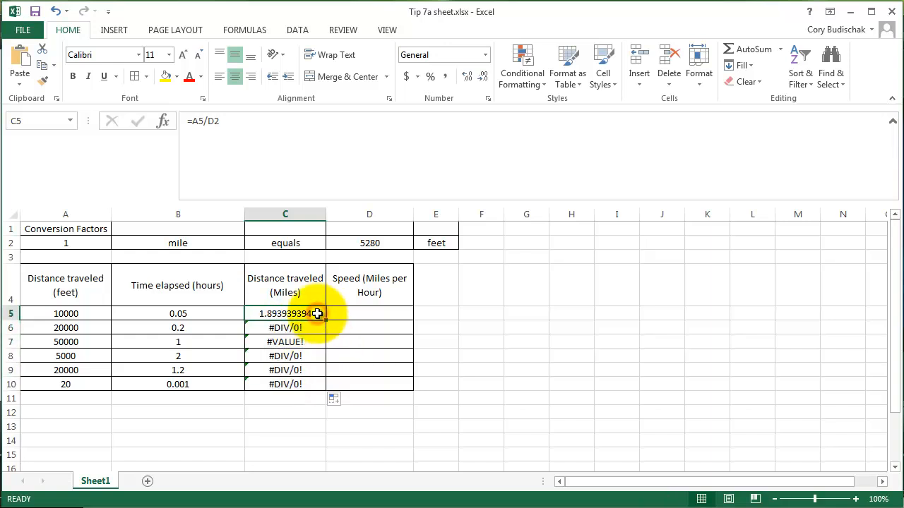
pyautogui.doubleClick(317, 314)
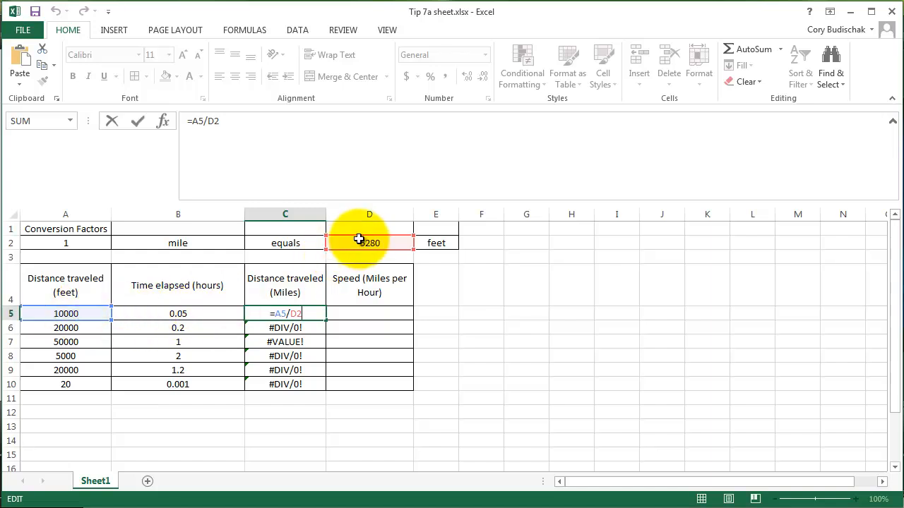
pyautogui.hotkey('ctrl', 'Return')
pyautogui.click(311, 328)
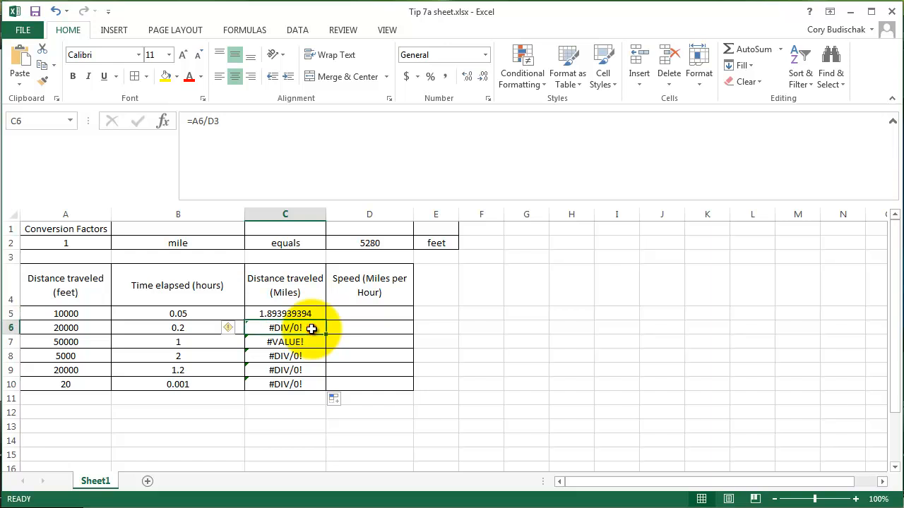
pyautogui.doubleClick(311, 328)
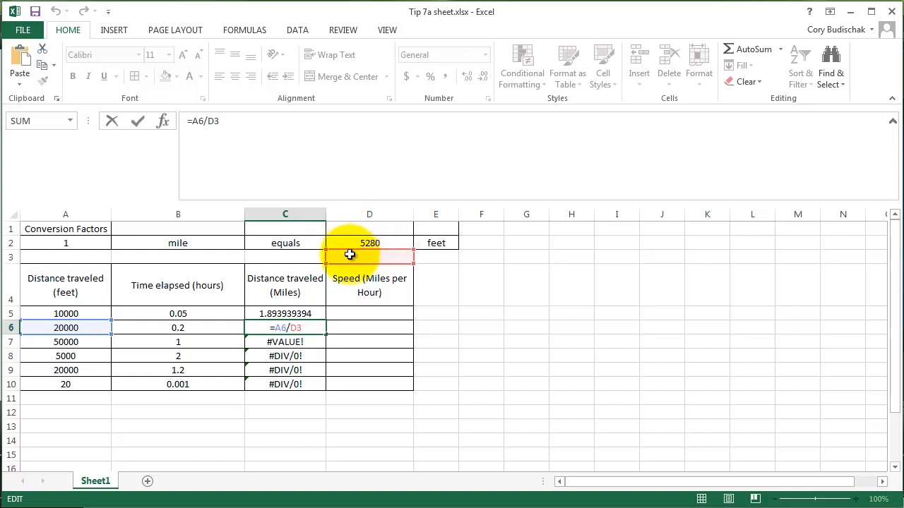
pyautogui.hotkey('ctrl', 'Return')
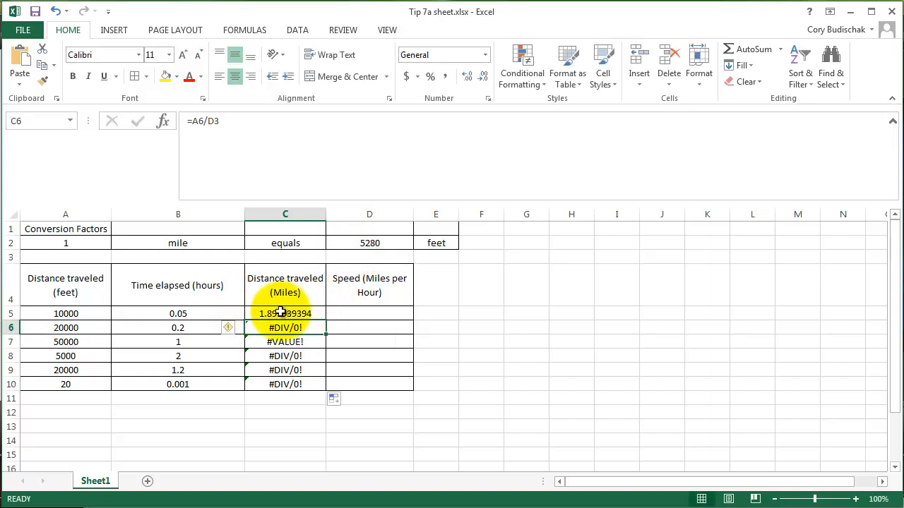
# Make the D2 reference in C5 absolute, giving =A5/$D$2, and refill the miles column down through C10.
pyautogui.click(314, 310)
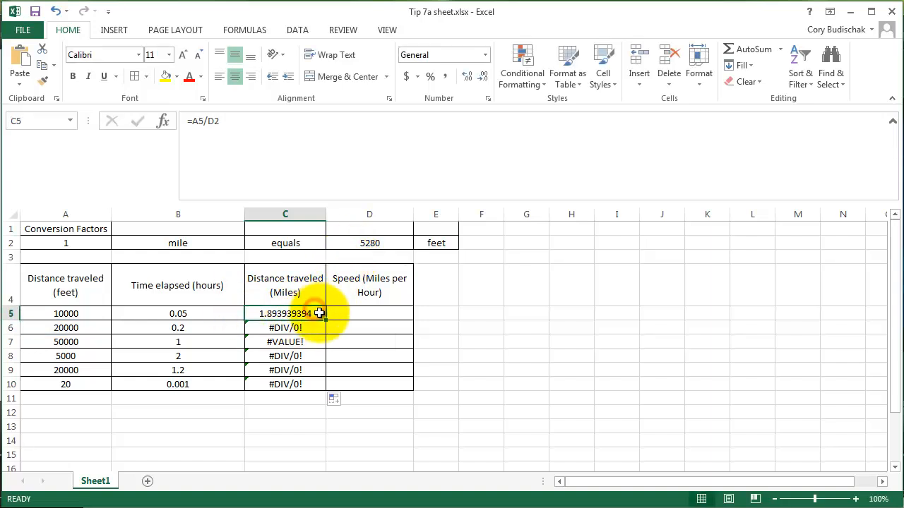
pyautogui.doubleClick(317, 314)
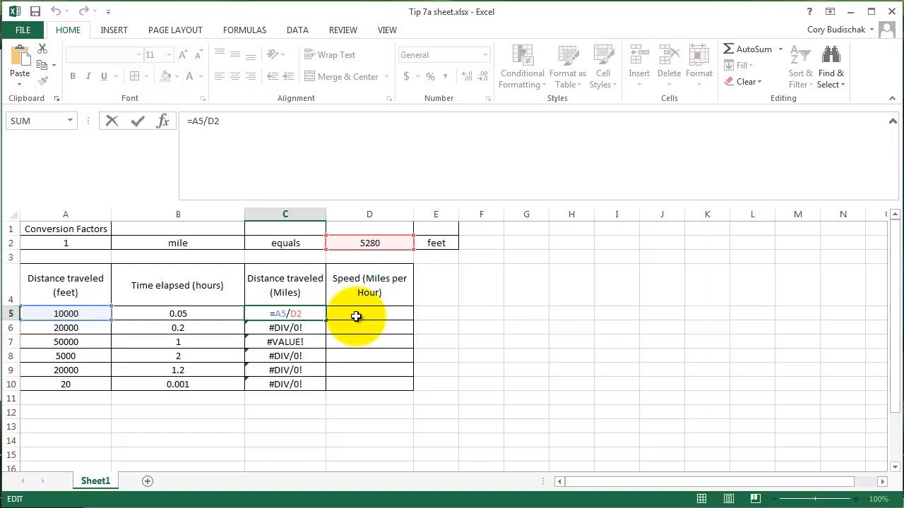
pyautogui.write('$')
pyautogui.press('BackSpace')
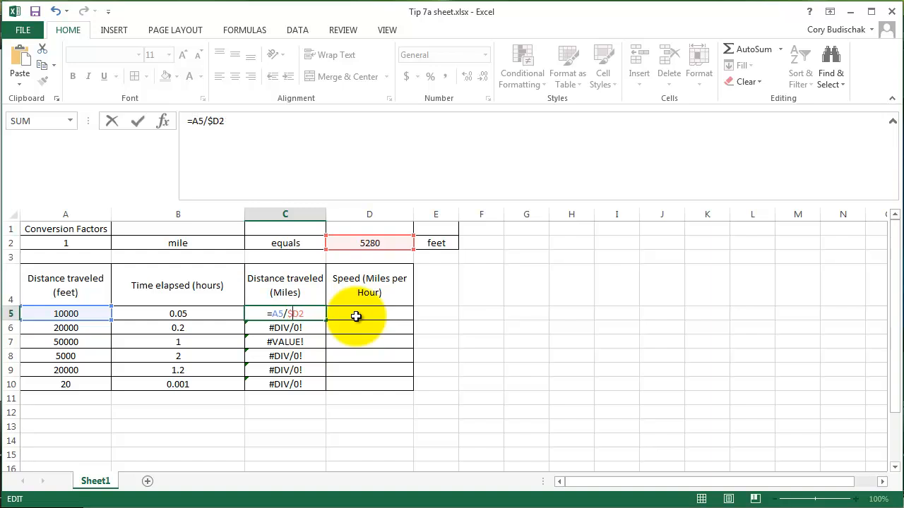
pyautogui.press('BackSpace')
pyautogui.press('F4')
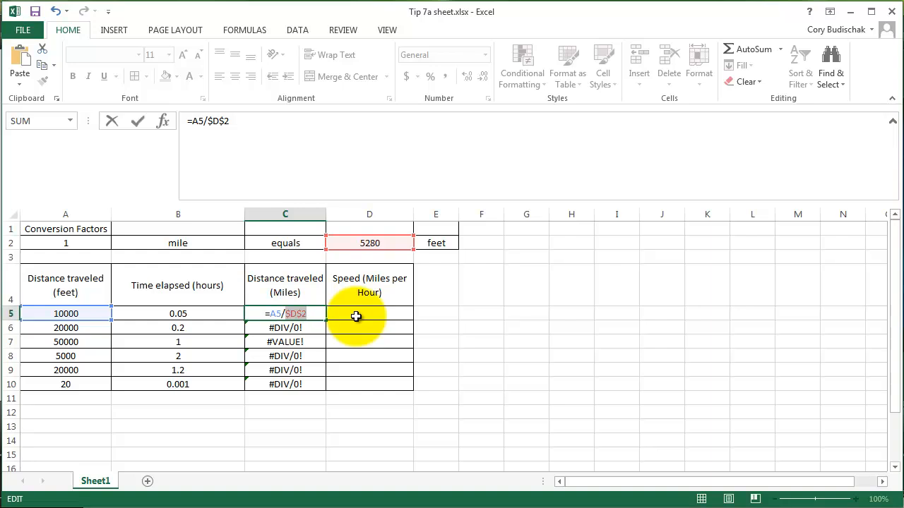
pyautogui.press('Return')
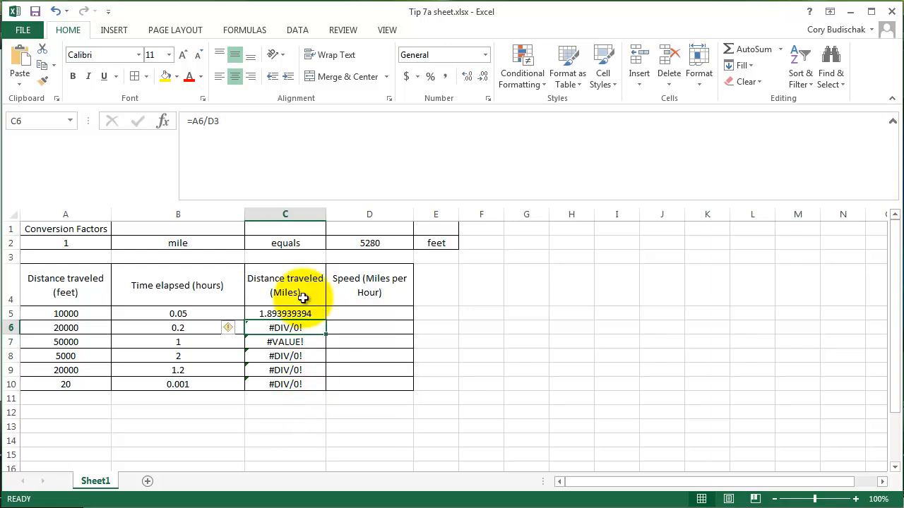
pyautogui.click(315, 311)
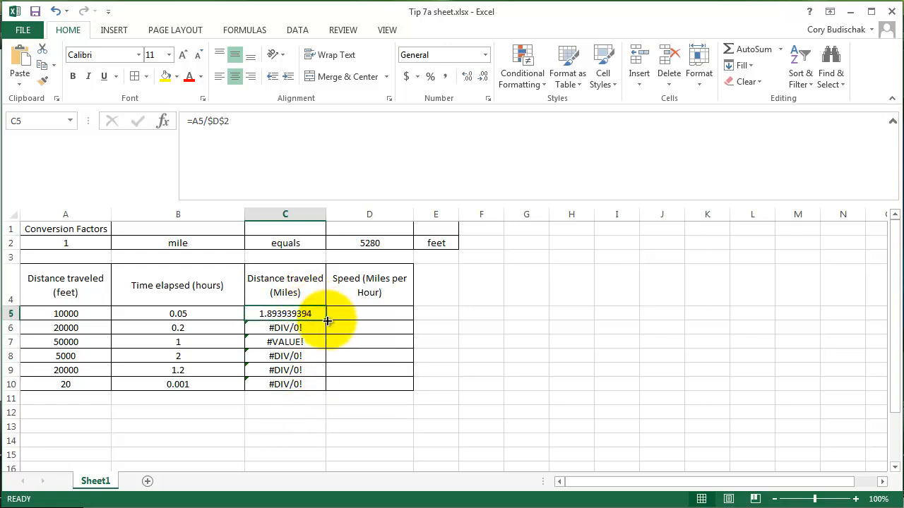
pyautogui.moveTo(327, 320); pyautogui.dragTo(320, 396)
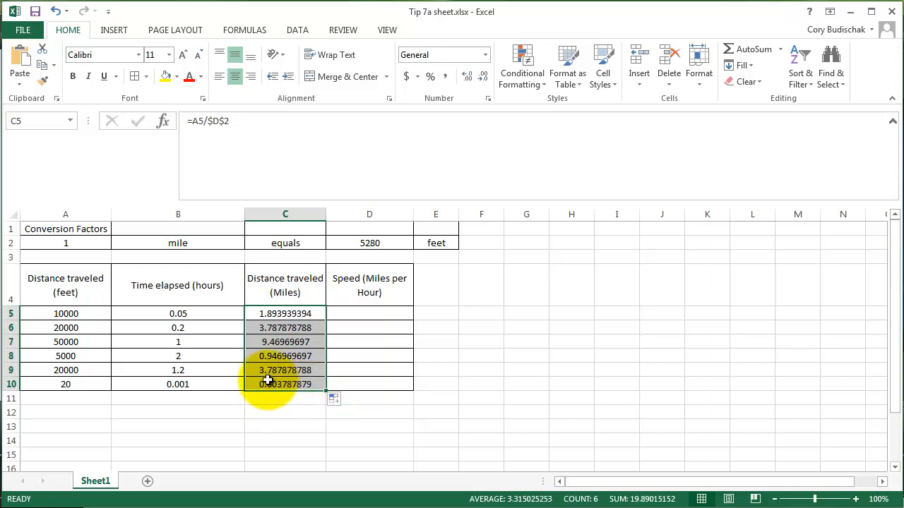
# Enter =C5/B5 in D5 to calculate the speed in miles per hour for the first data row.
pyautogui.click(375, 313)
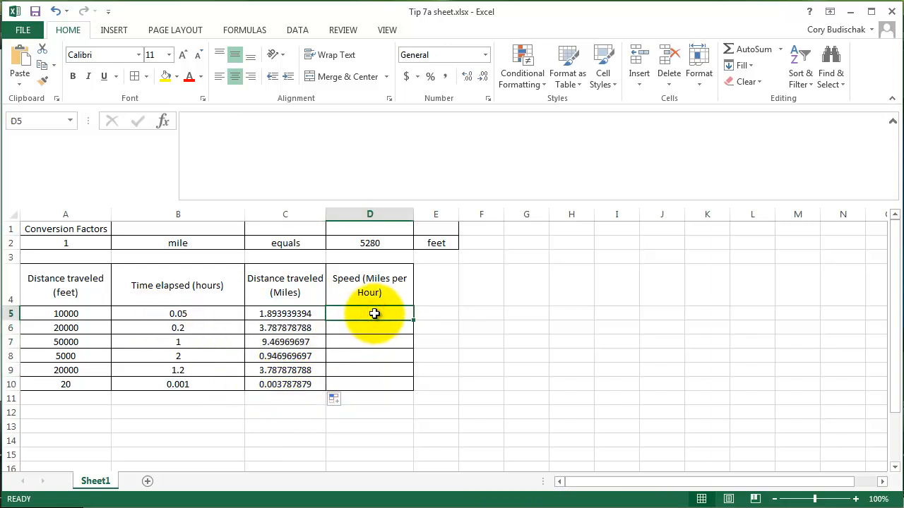
pyautogui.write('=')
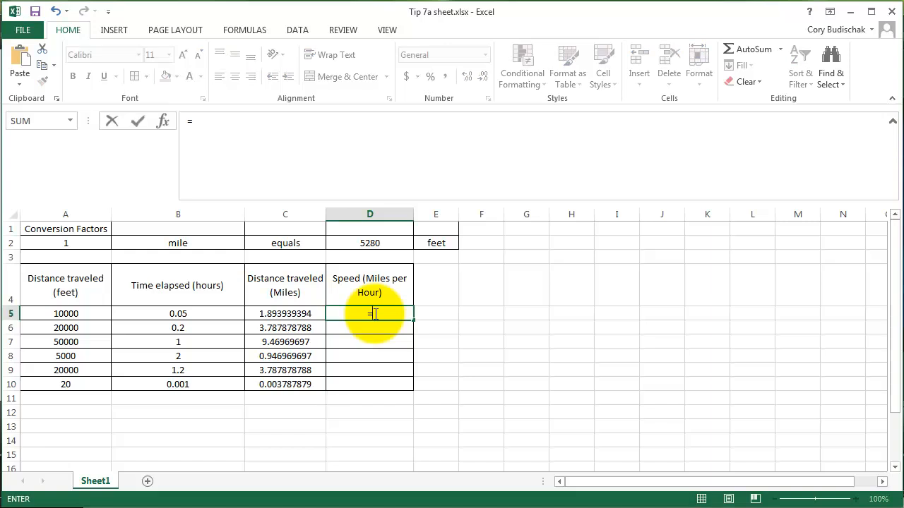
pyautogui.click(302, 313)
pyautogui.write('/')
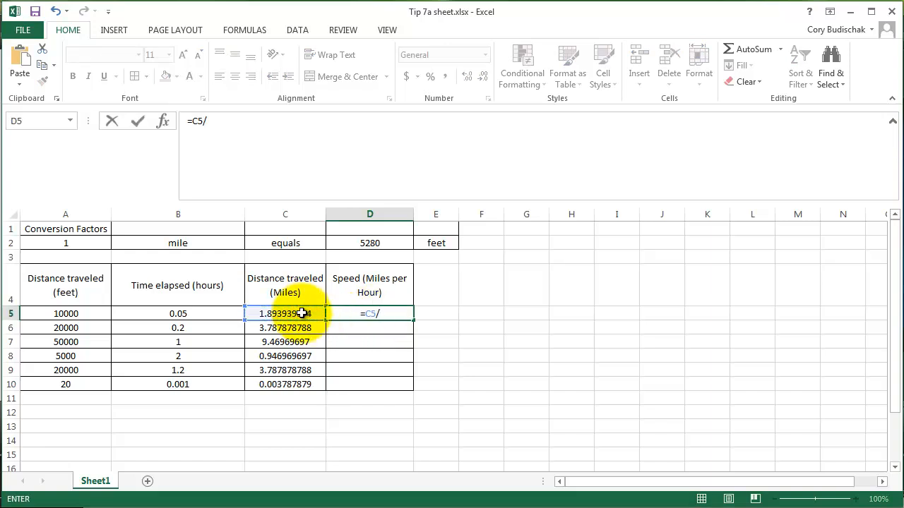
pyautogui.click(219, 312)
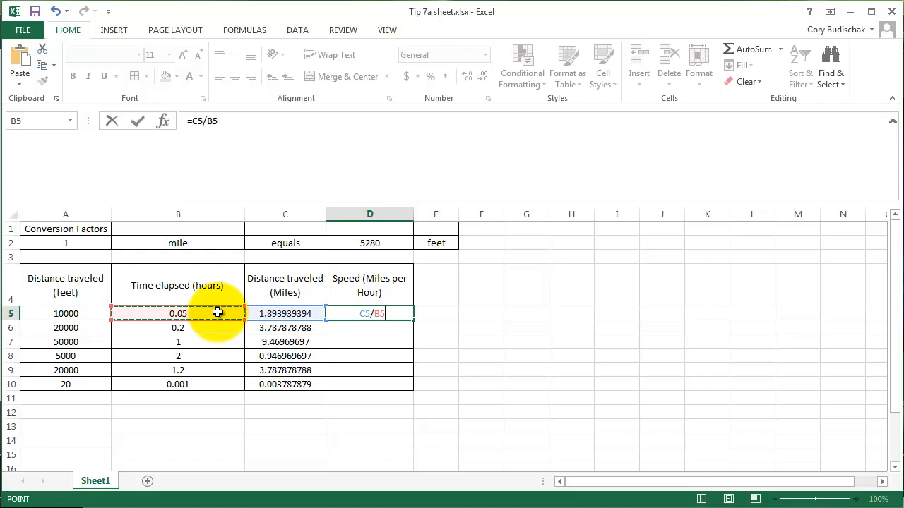
pyautogui.press('Return')
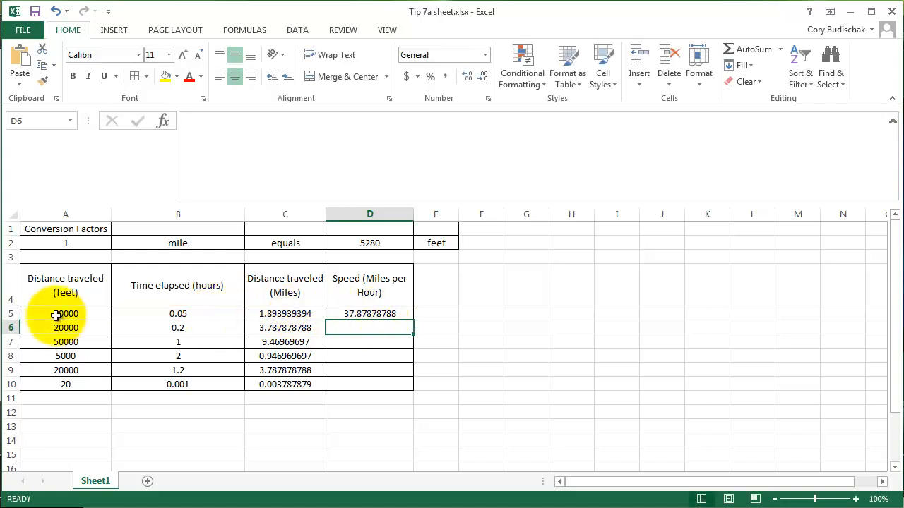
# Fill the speed formula from D5 down through D10.
pyautogui.click(397, 313)
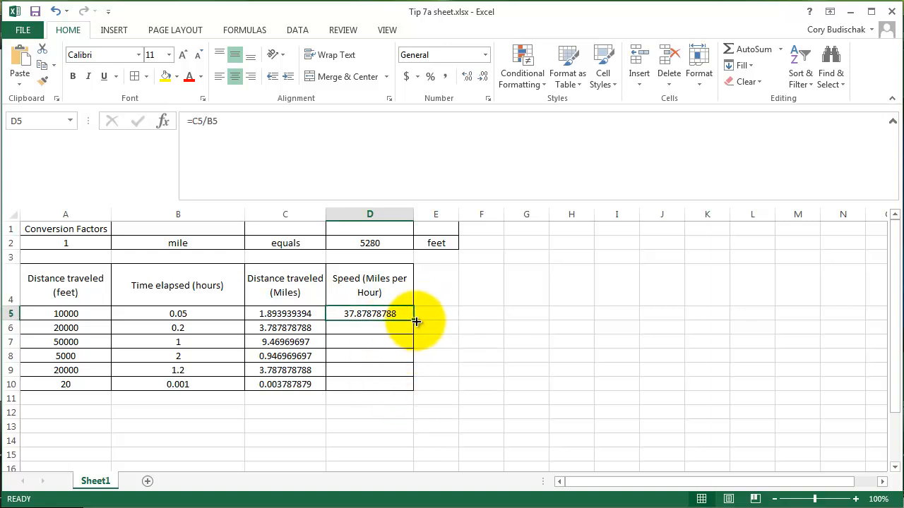
pyautogui.moveTo(417, 322); pyautogui.dragTo(417, 322)
pyautogui.moveTo(410, 377); pyautogui.dragTo(409, 390)
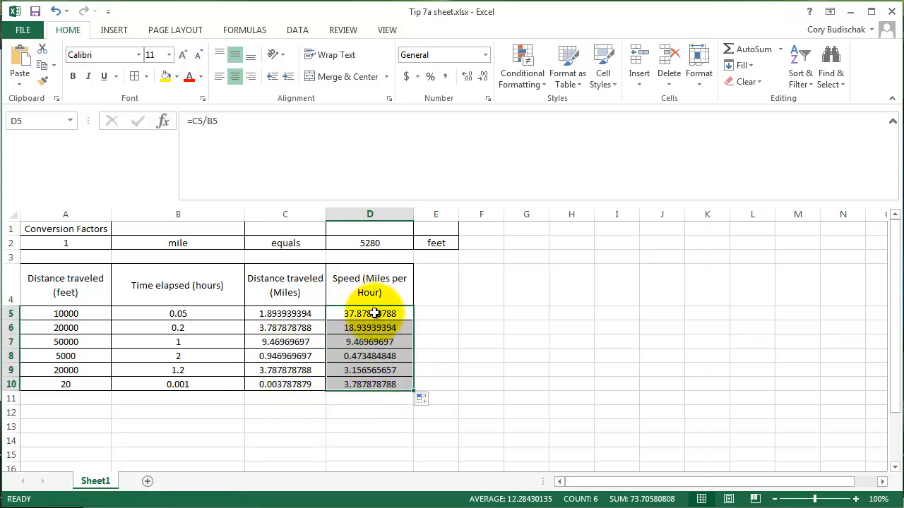
# Inspect which cells the speed formulas in D5 and D6 refer to, leaving them unedited.
pyautogui.click(268, 312)
pyautogui.click(377, 314)
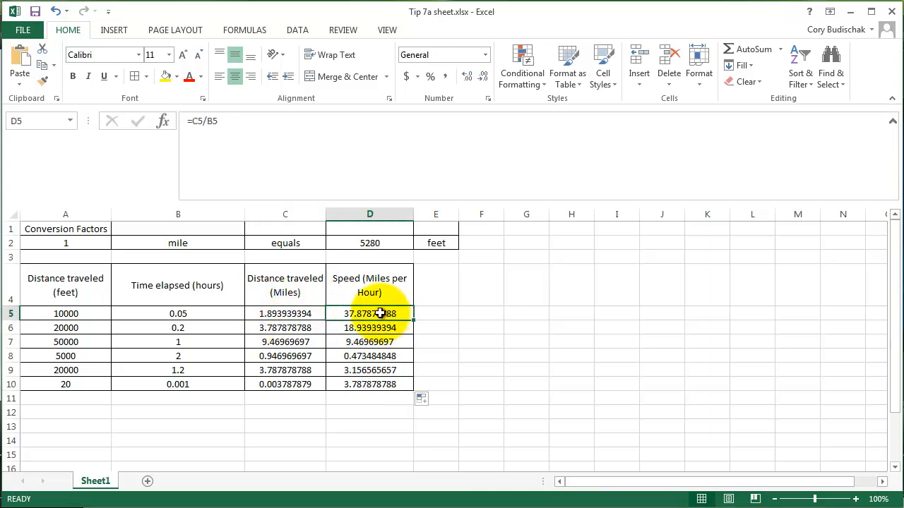
pyautogui.doubleClick(380, 313)
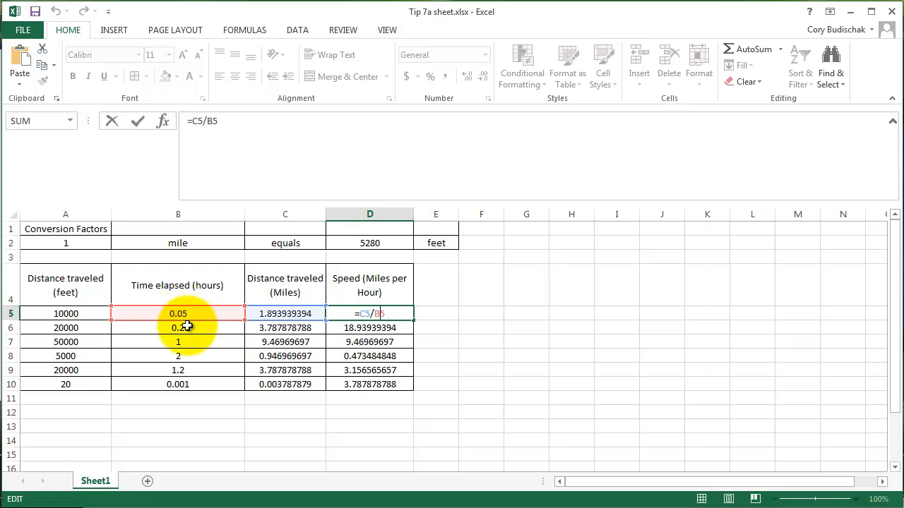
pyautogui.press('Return')
pyautogui.doubleClick(361, 328)
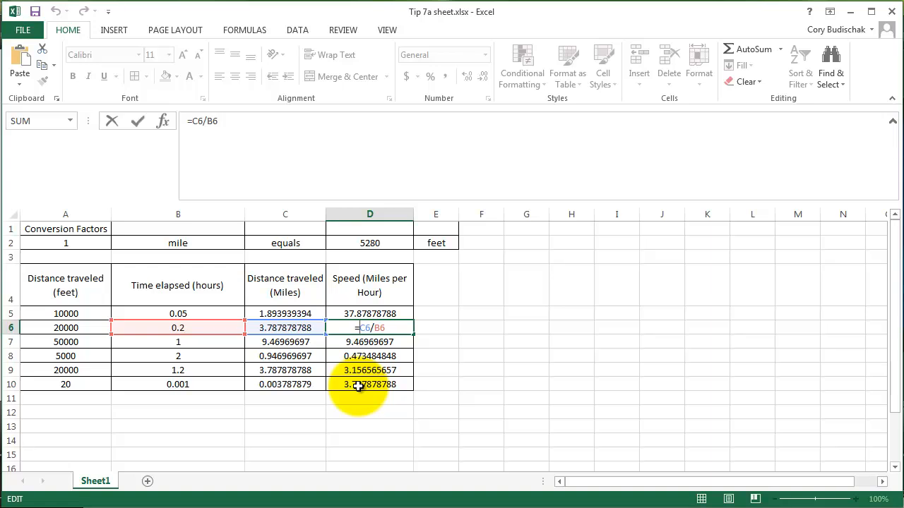
pyautogui.press('Return')
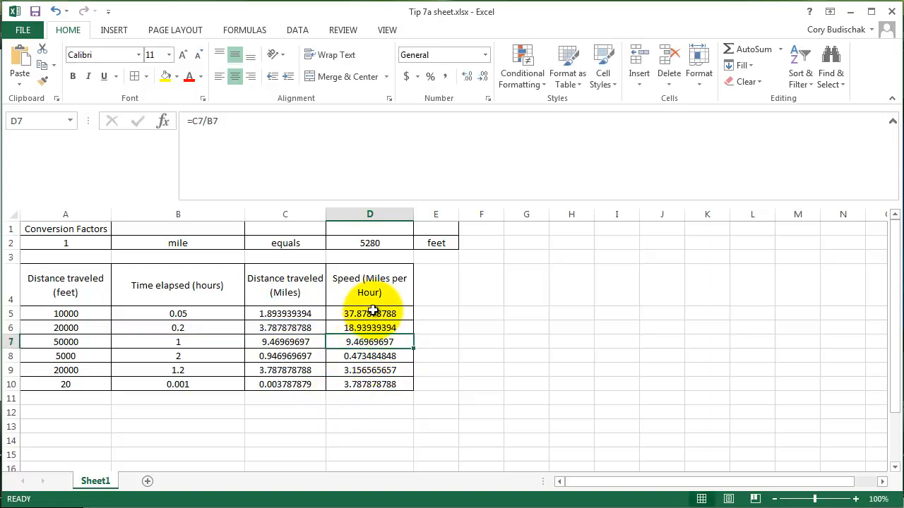